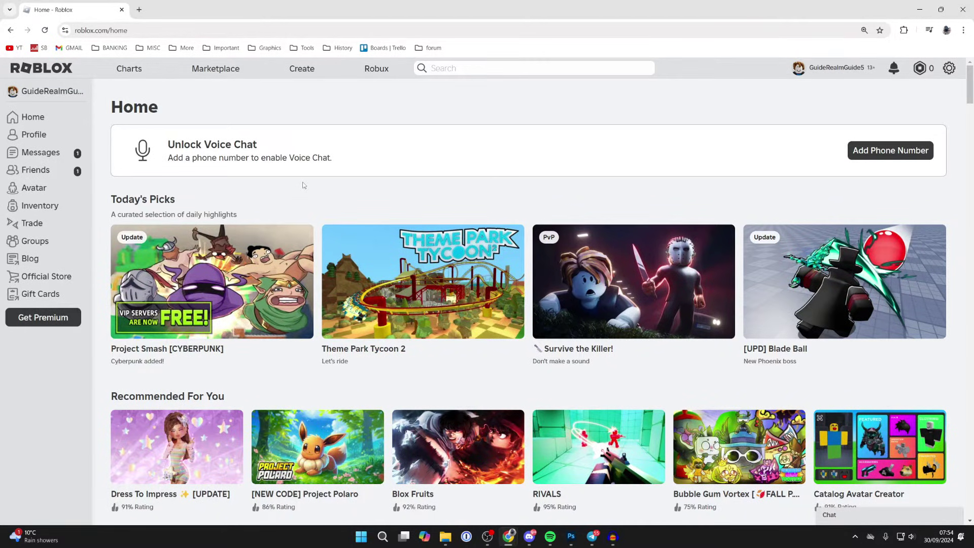
pyautogui.scroll(-10, 301, 197)
pyautogui.scroll(-5, 305, 193)
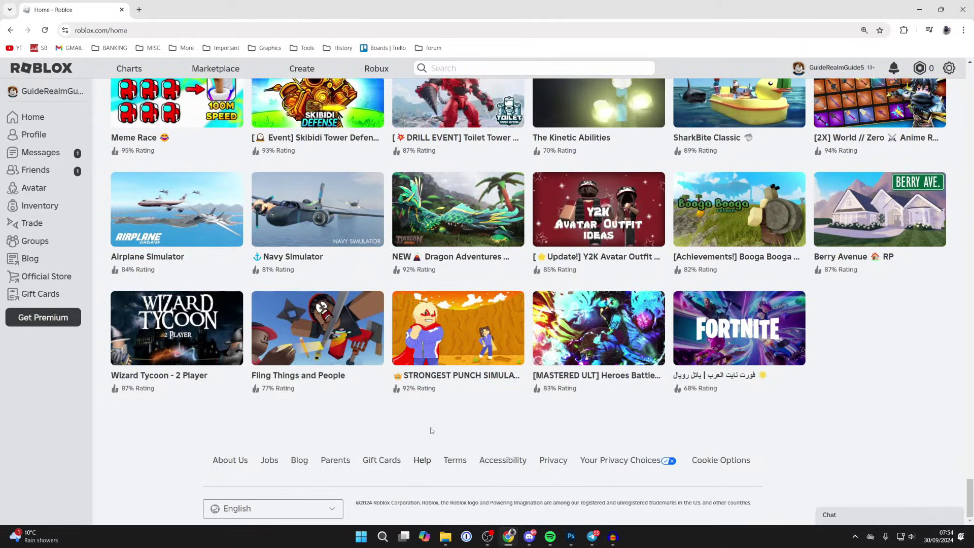
# - Reach the 'I Forgot the PIN' article via Help > Roblox Account, then continue to the contact form
pyautogui.click(424, 461)
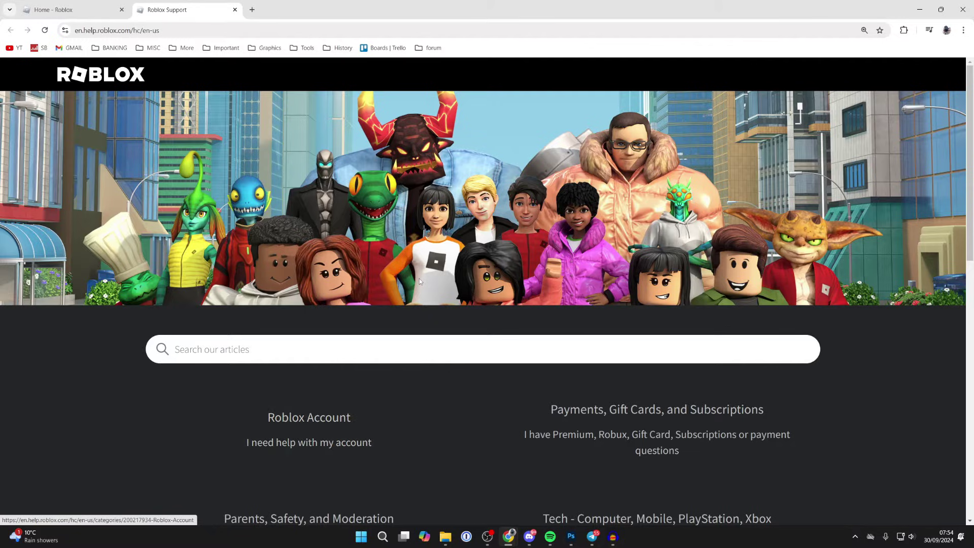
pyautogui.scroll(-3, 312, 247)
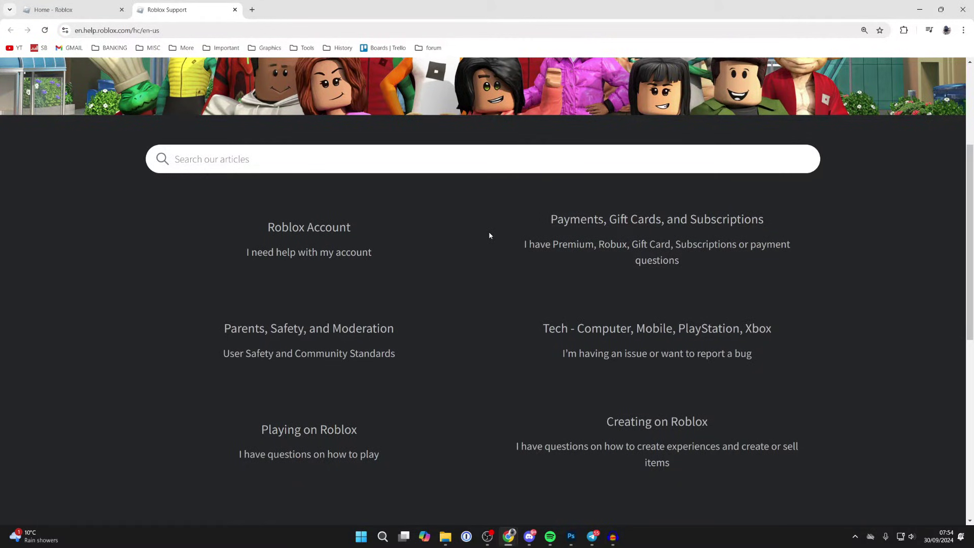
pyautogui.click(318, 250)
pyautogui.scroll(-3, 323, 238)
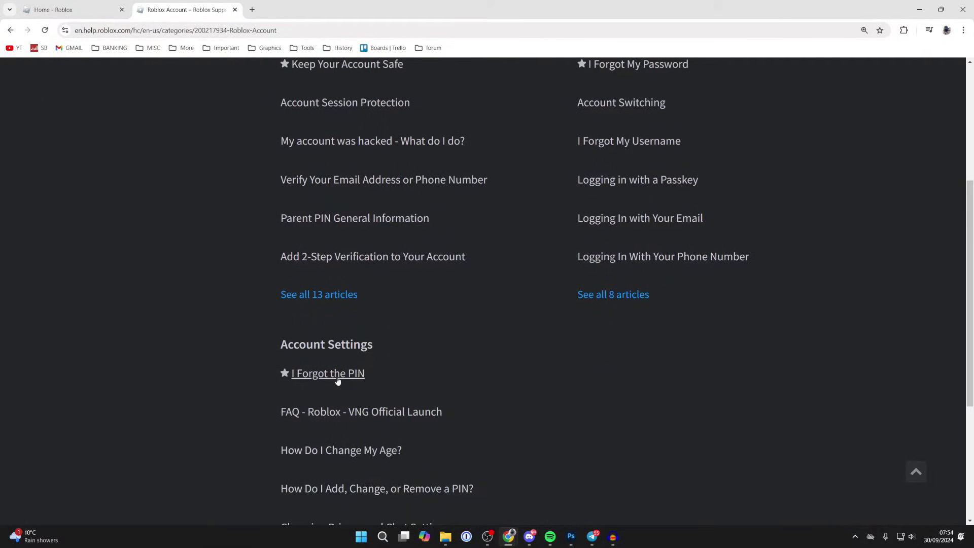
pyautogui.click(338, 378)
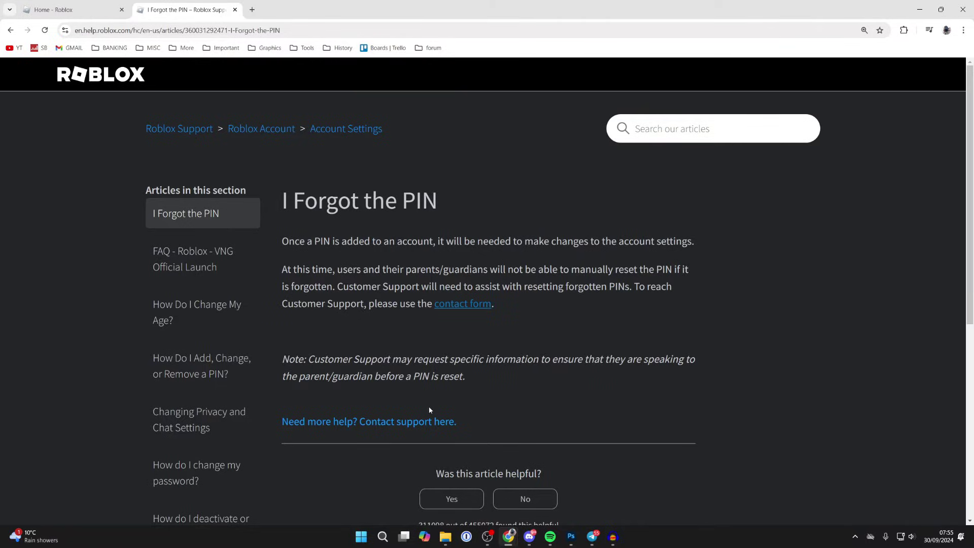
pyautogui.click(366, 422)
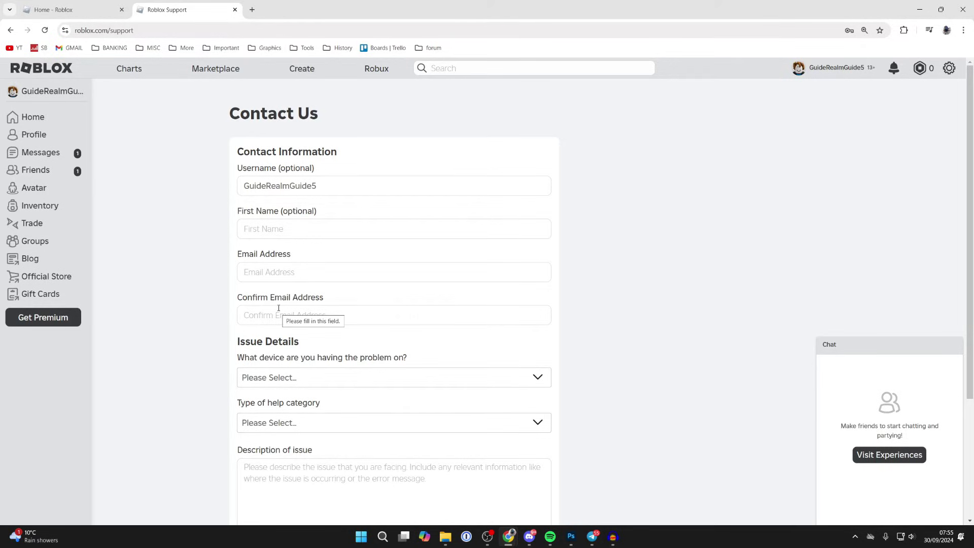
pyautogui.scroll(-1, 278, 308)
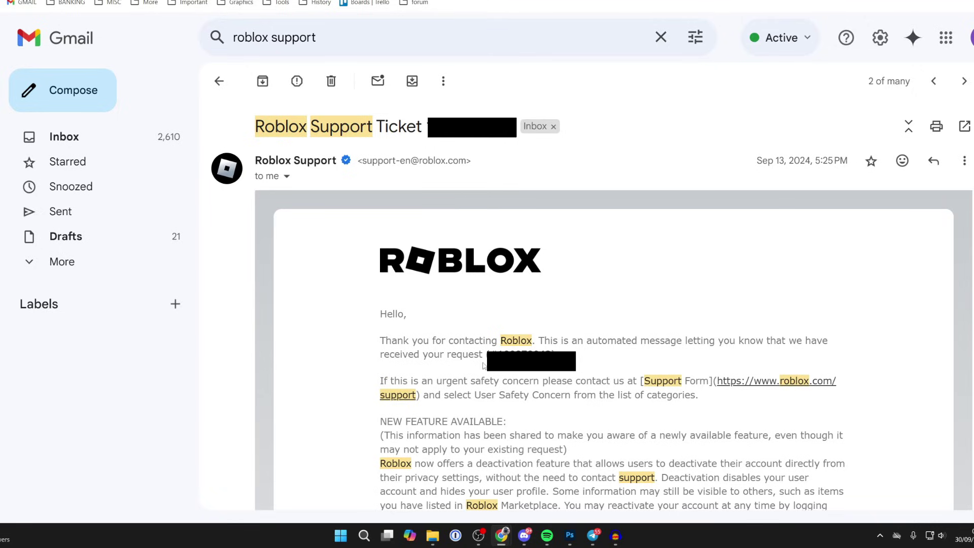
# - Highlight the line stating the Roblox Support reply is automated, then clear the highlight
pyautogui.moveTo(598, 340); pyautogui.dragTo(647, 342)
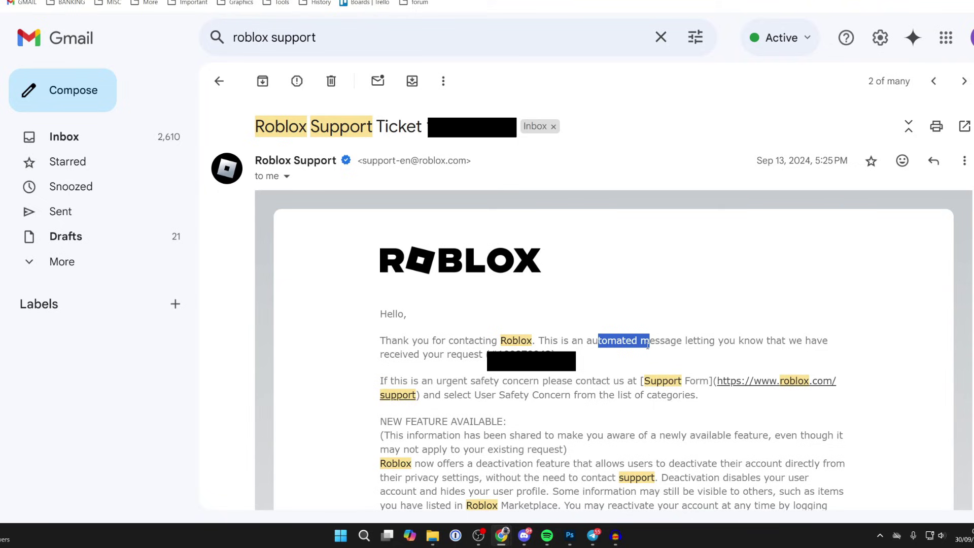
pyautogui.click(604, 353)
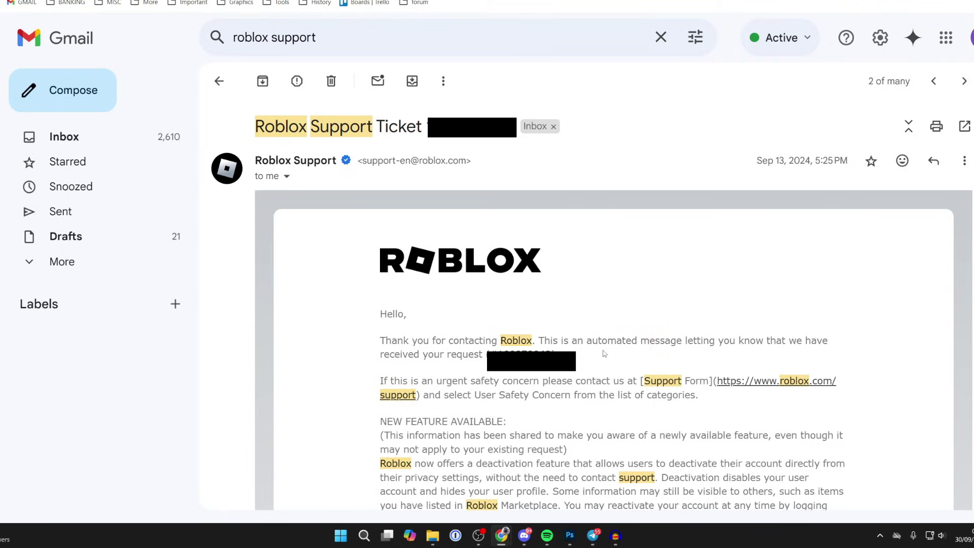